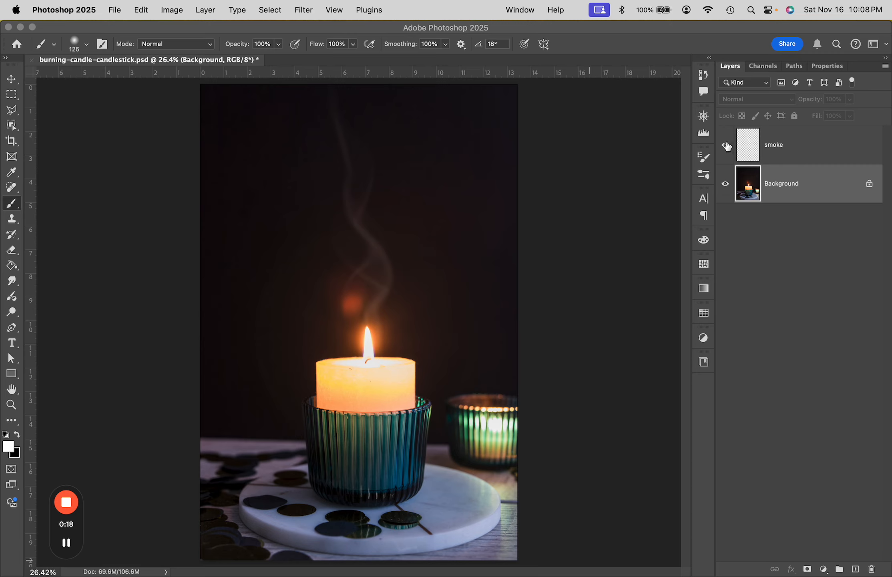
- Hide the smoke layer and add a new empty layer directly above the Background
click(726, 146)
click(726, 146)
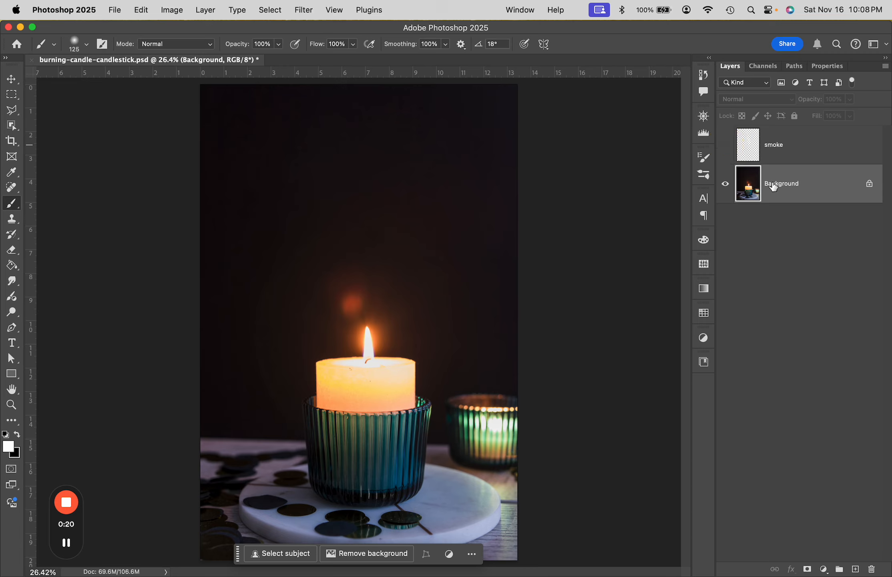
click(773, 186)
click(855, 569)
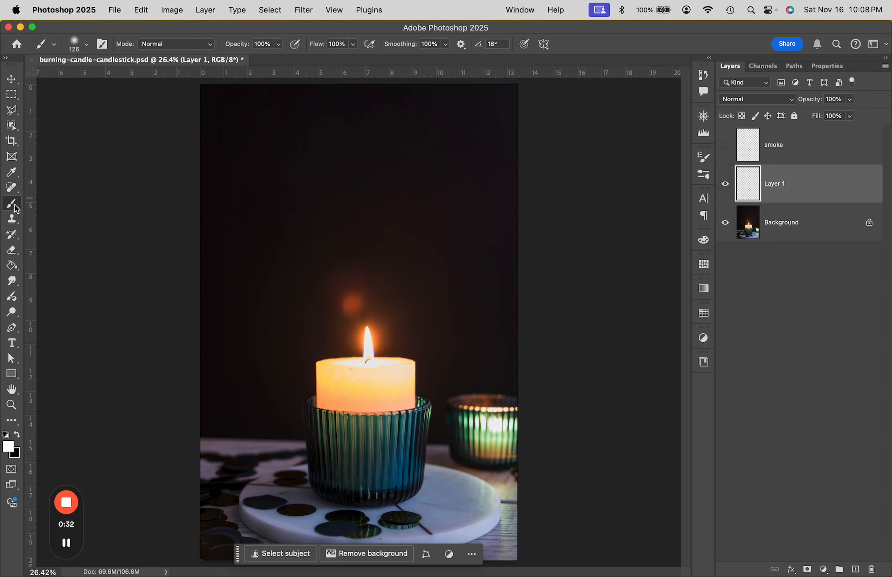
- Brush one wavy white smoke stroke on the new layer from the upper dark background down to the candle flame
click(16, 207)
mouse_move(384, 140)
mouse_down()
mouse_move(377, 183)
mouse_move(346, 206)
mouse_move(334, 231)
mouse_move(383, 292)
mouse_move(368, 341)
mouse_up()
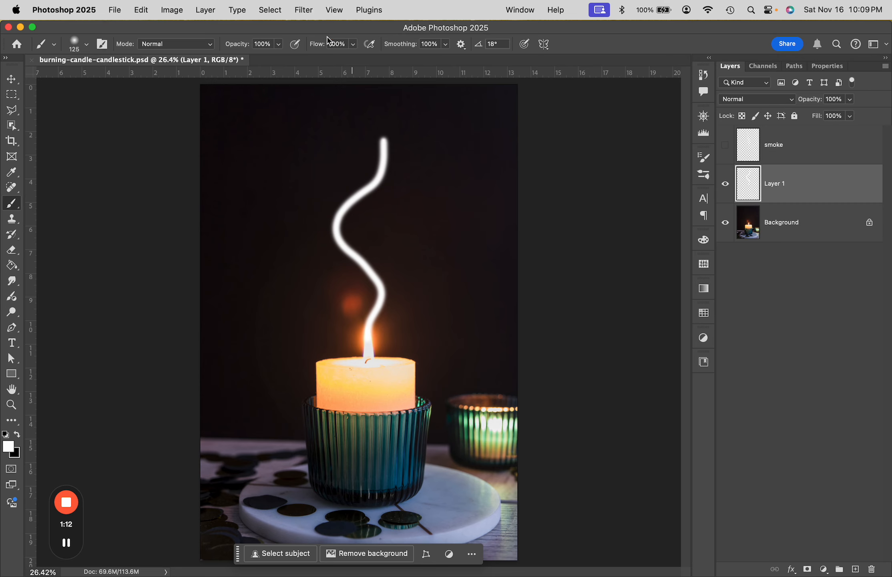
- Start a Path Blur on the smoke stroke's layer and stretch the blur path from the flame's tip to the stroke's upper end
click(301, 12)
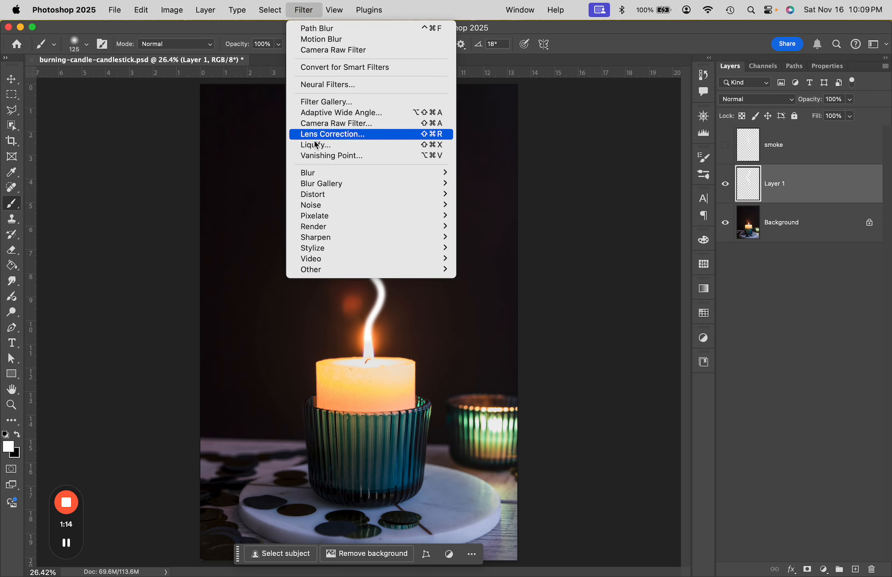
mouse_move(342, 186)
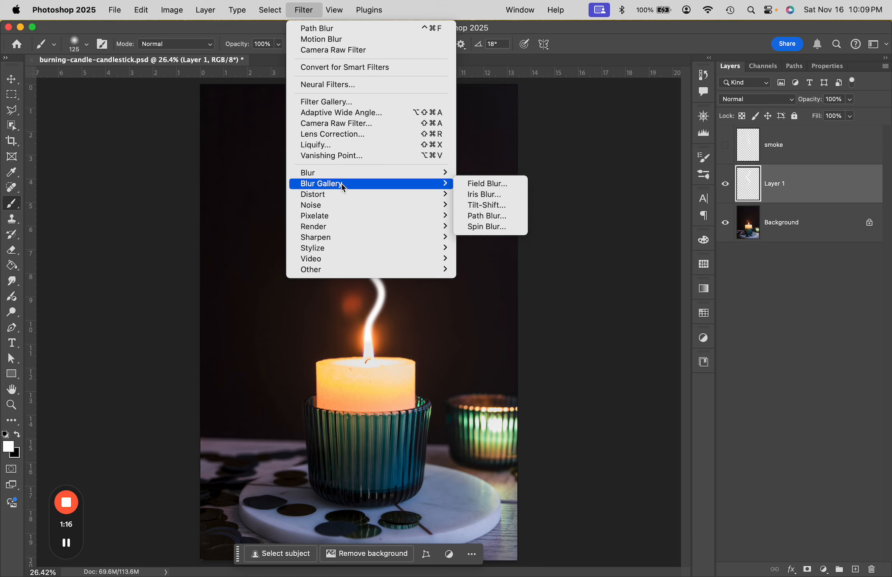
click(485, 219)
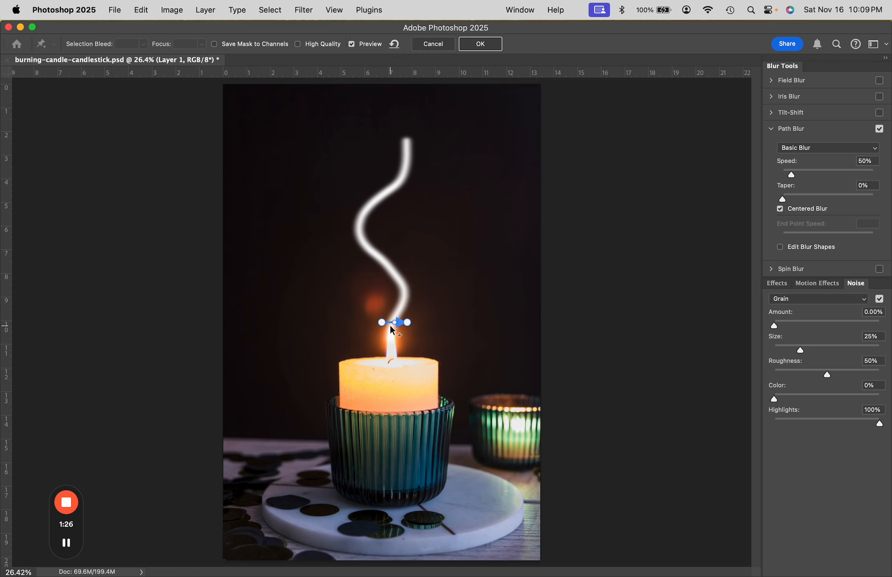
key(super+equal)
key(super+equal)
key(super+equal)
key(super+equal)
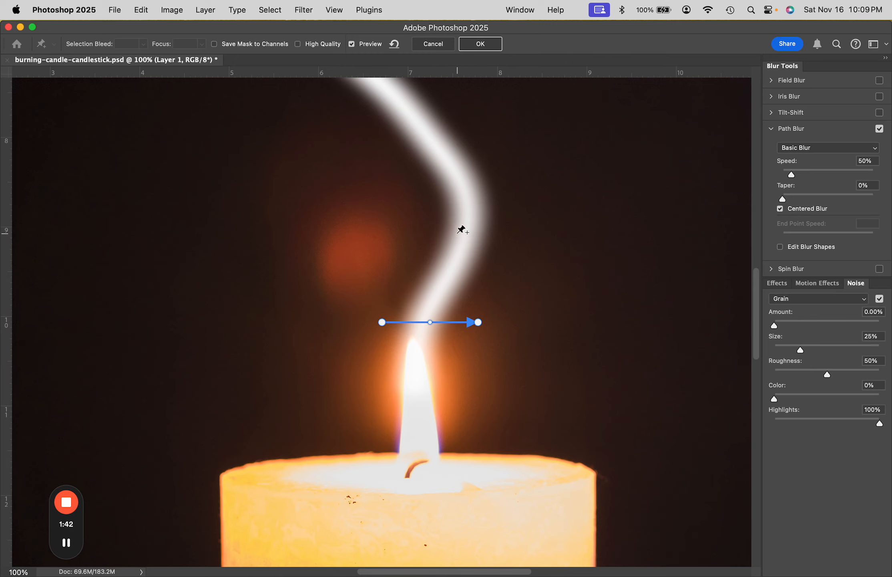
key(super+minus)
key(super+minus)
key(super+minus)
key(super+minus)
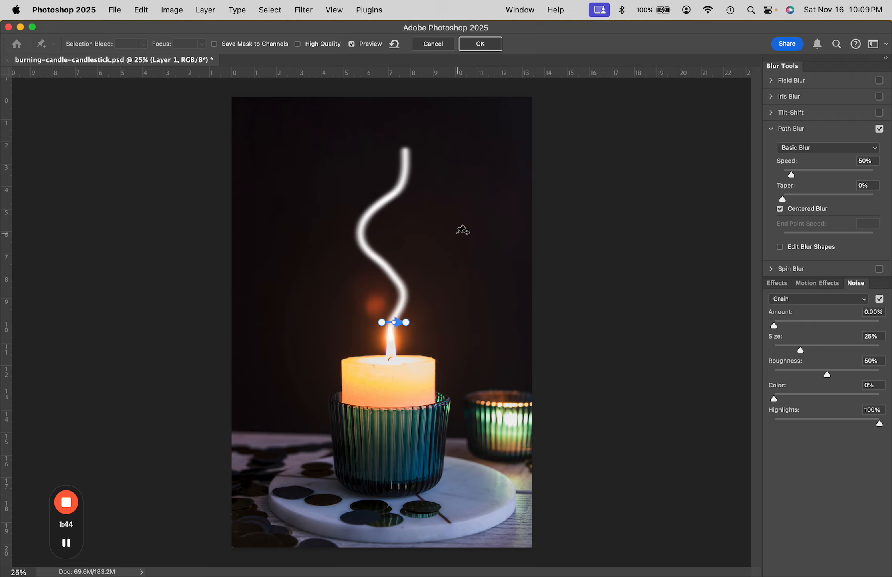
drag(406, 321, 406, 149)
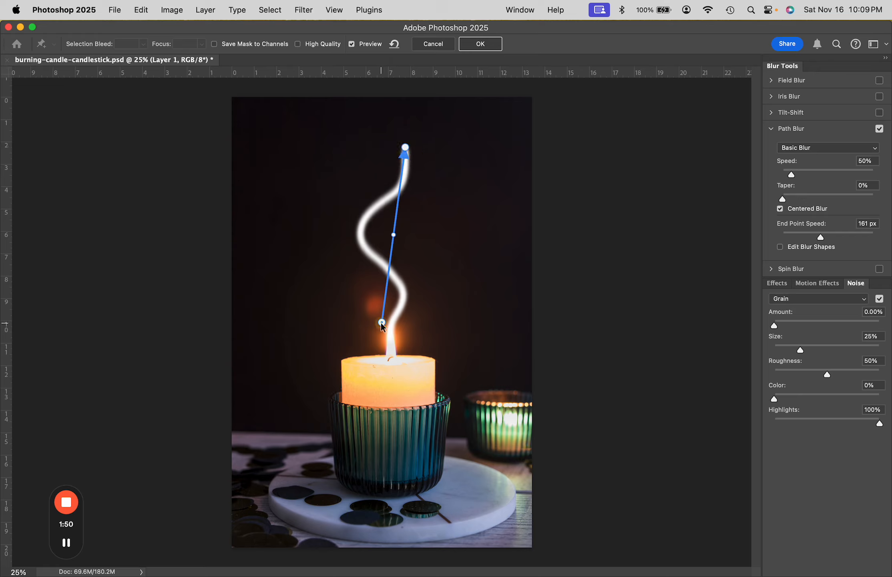
mouse_move(382, 322)
mouse_down()
mouse_move(408, 335)
mouse_move(390, 338)
mouse_up()
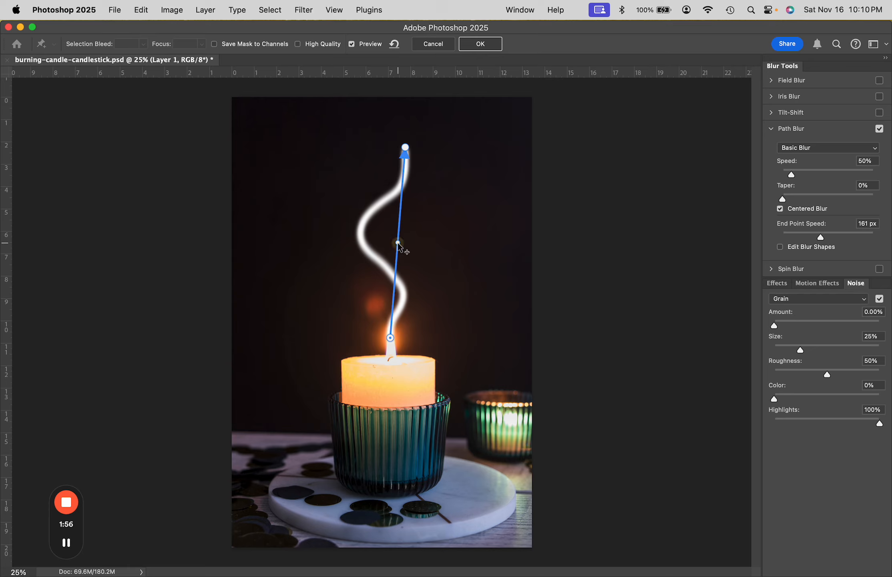
- Bend the blur path at three points so it follows the S-curves of the white smoke stroke
drag(398, 242, 361, 229)
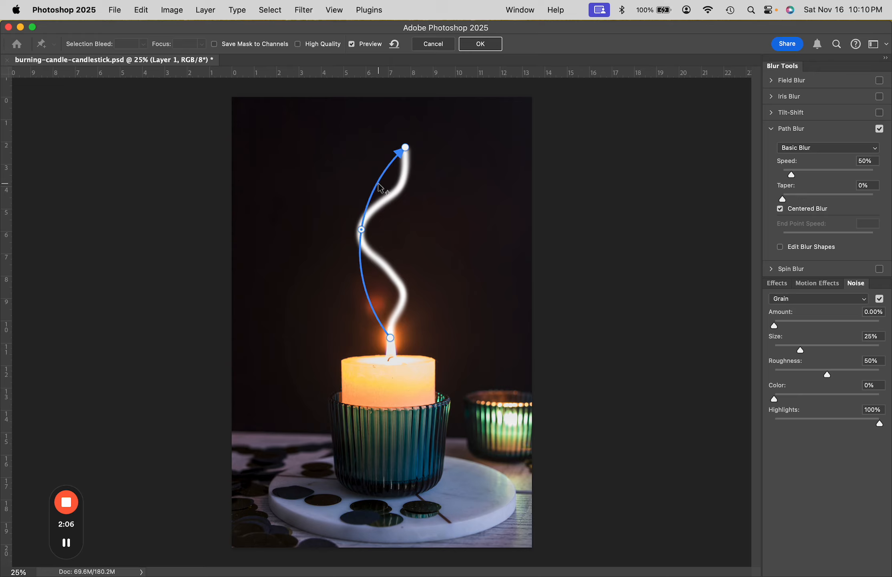
drag(377, 182, 402, 180)
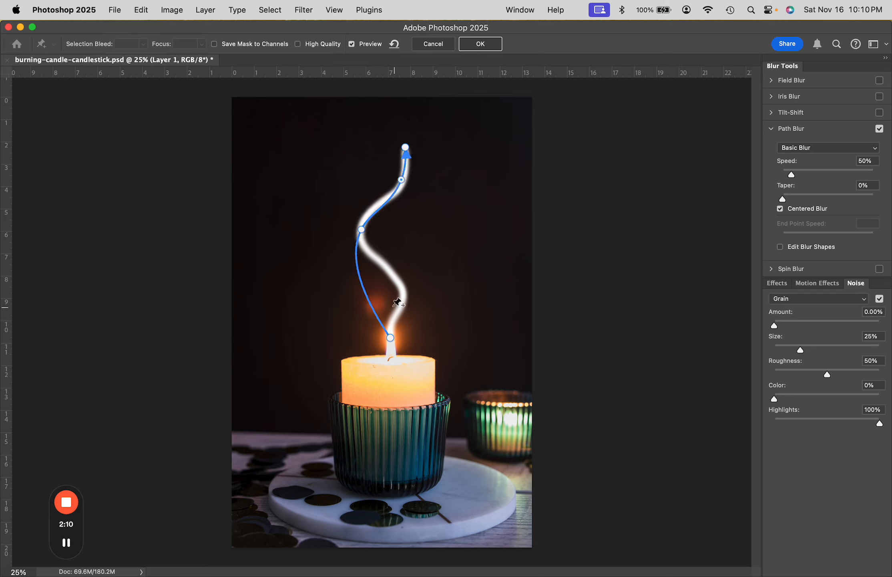
drag(368, 301, 400, 290)
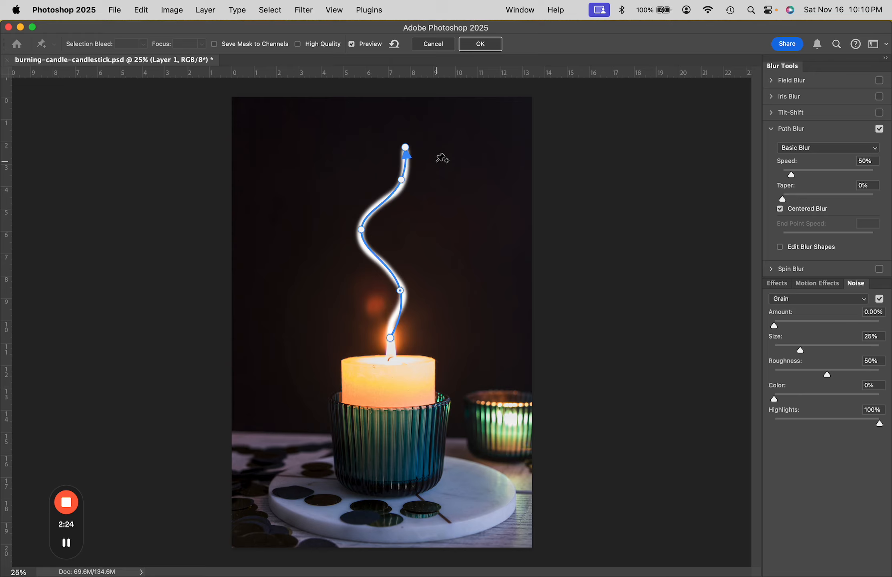
- Set the blur path's end point speed to 1821 px at the upper end and 1490 px at the flame end
click(406, 149)
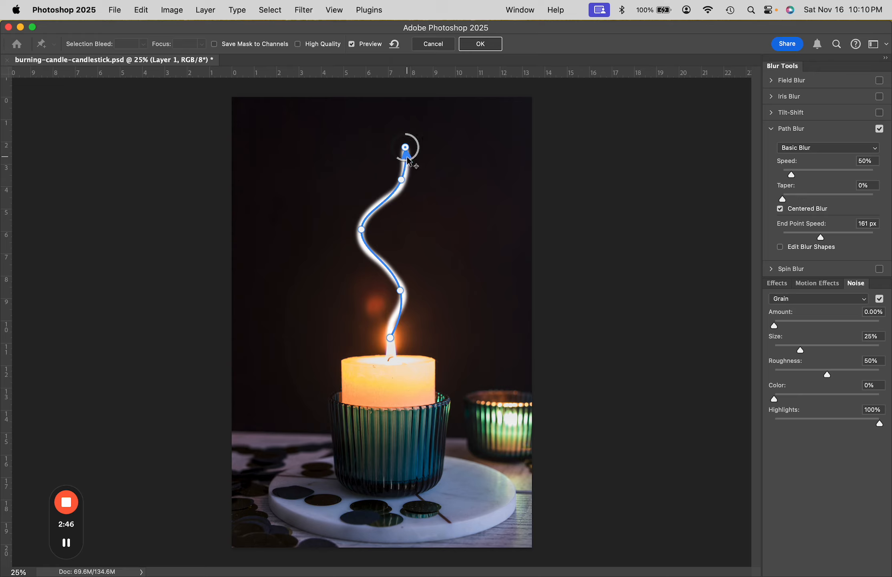
drag(409, 163, 392, 130)
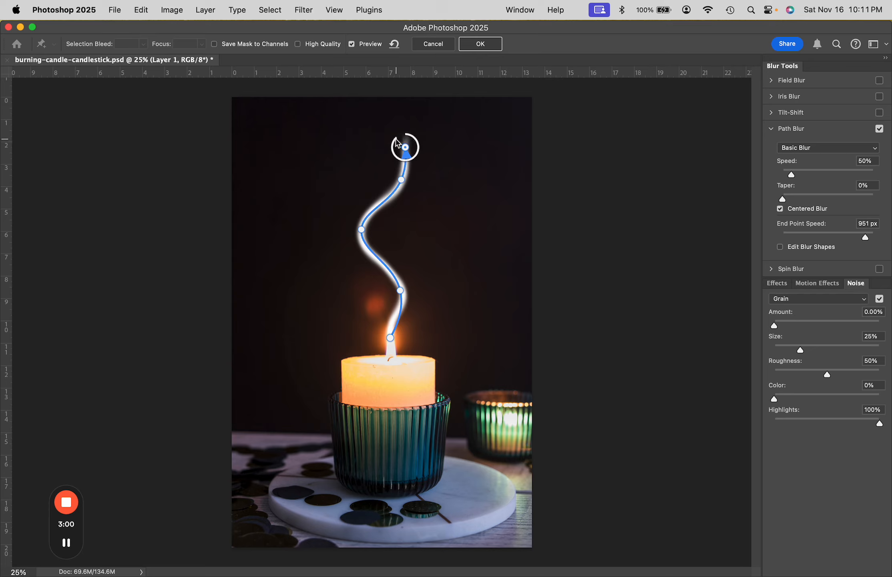
drag(402, 144, 401, 80)
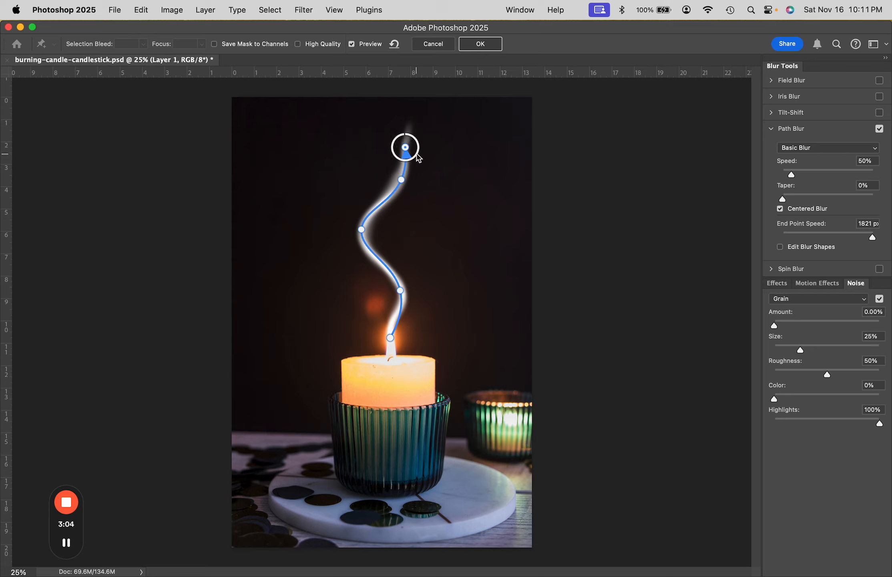
click(391, 339)
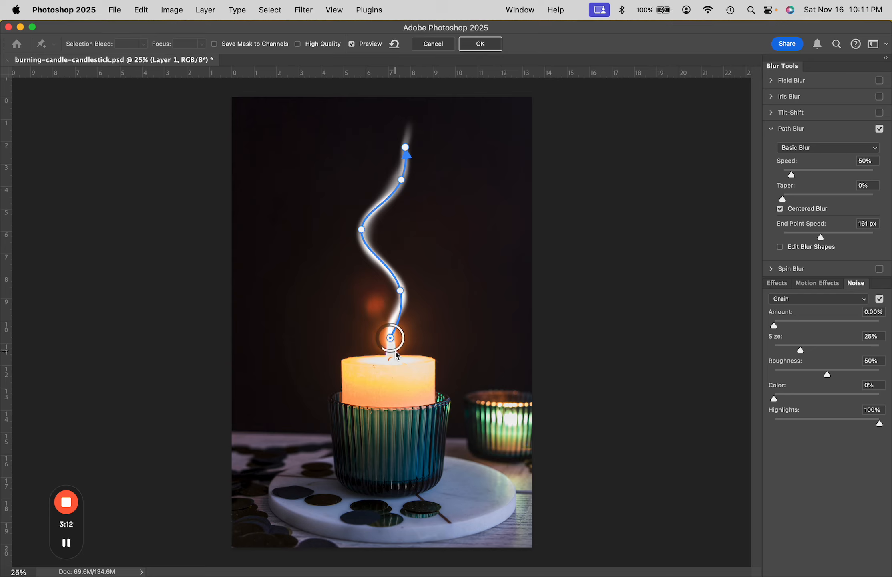
drag(394, 348, 383, 316)
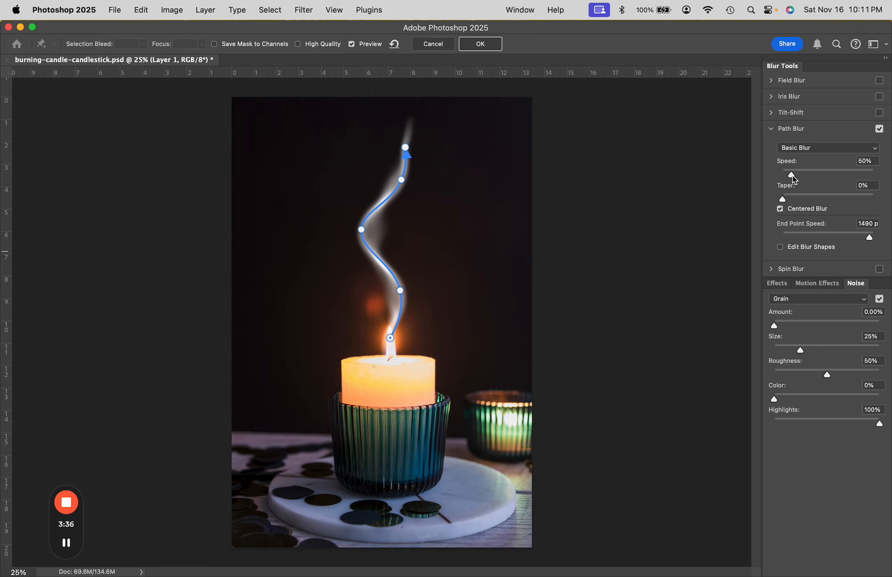
- Set the path blur's speed to 163% and its taper to 17%
mouse_move(792, 175)
mouse_down()
mouse_move(802, 175)
mouse_move(791, 177)
mouse_up()
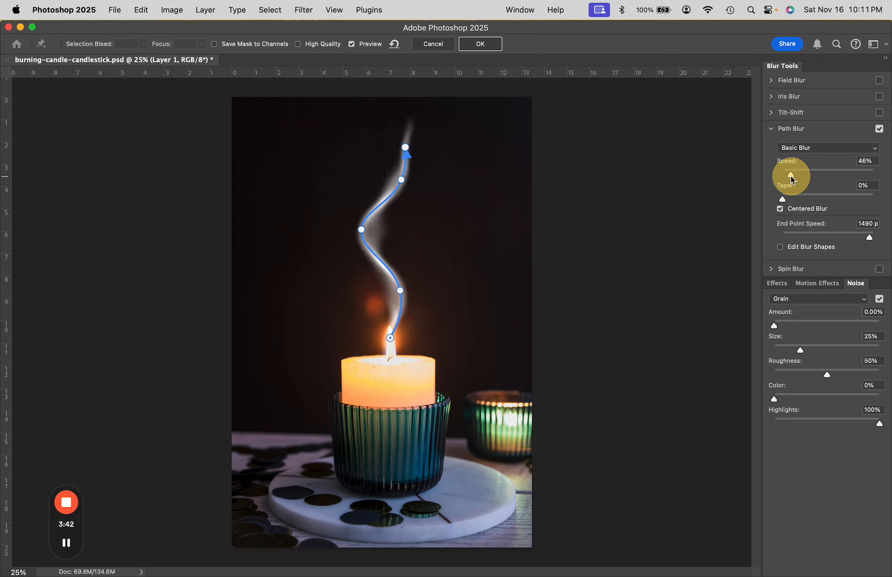
drag(792, 175, 817, 200)
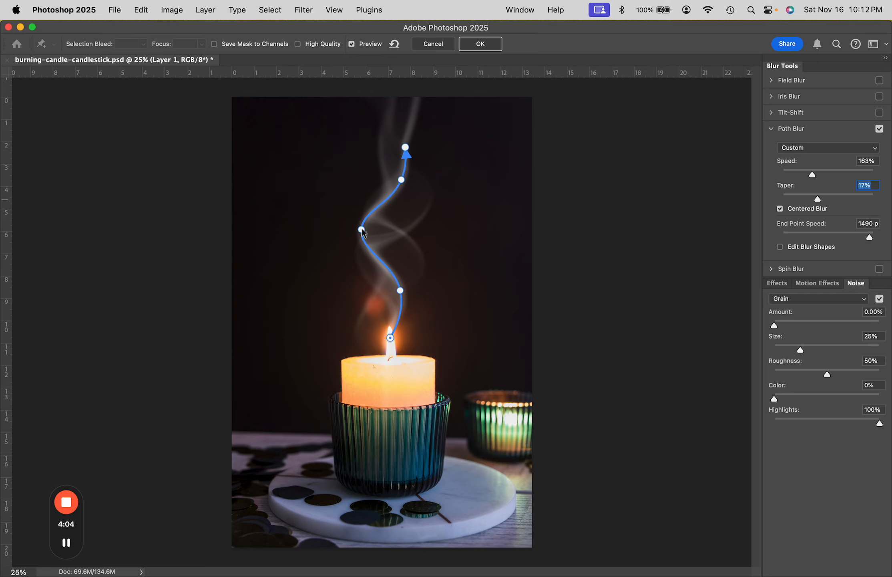
- Shorten the blur path by deleting its uppermost bend point and lowering its arrow end, and shift the left-hand bend slightly inward and down
mouse_move(361, 229)
mouse_down()
mouse_move(373, 230)
mouse_move(373, 244)
mouse_up()
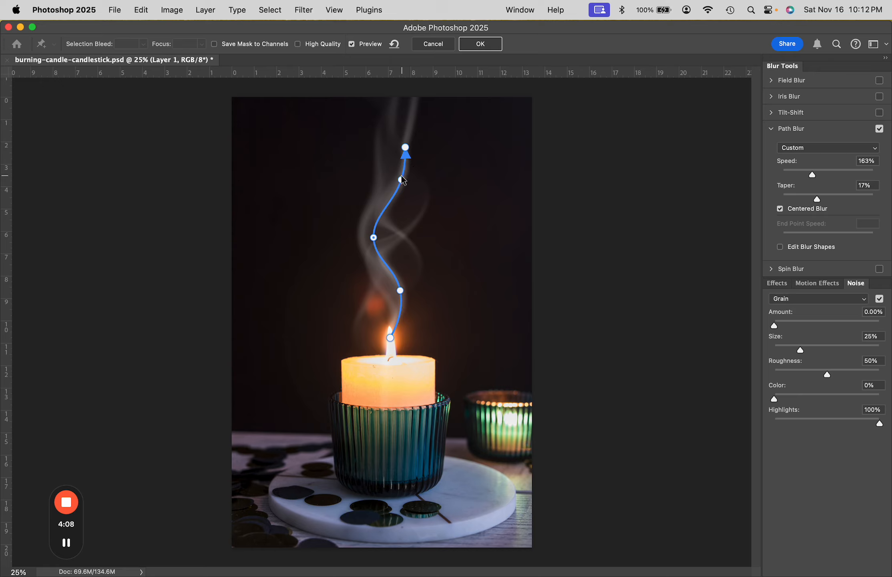
drag(401, 179, 402, 192)
click(402, 192)
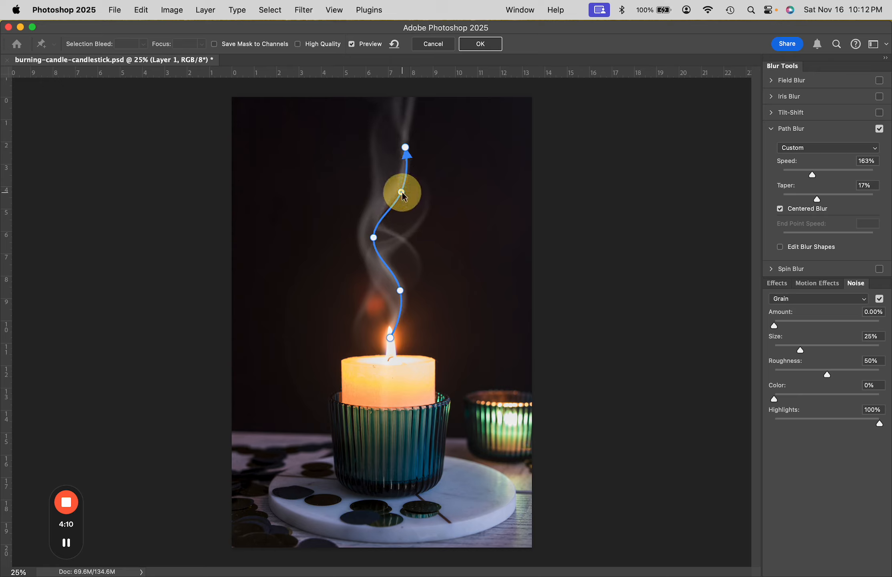
key(BackSpace)
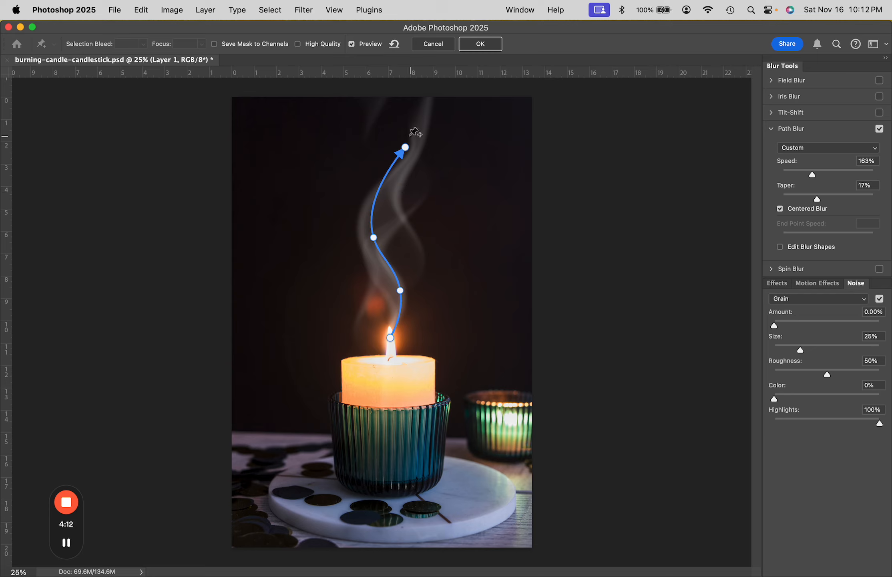
click(403, 162)
drag(404, 162, 402, 196)
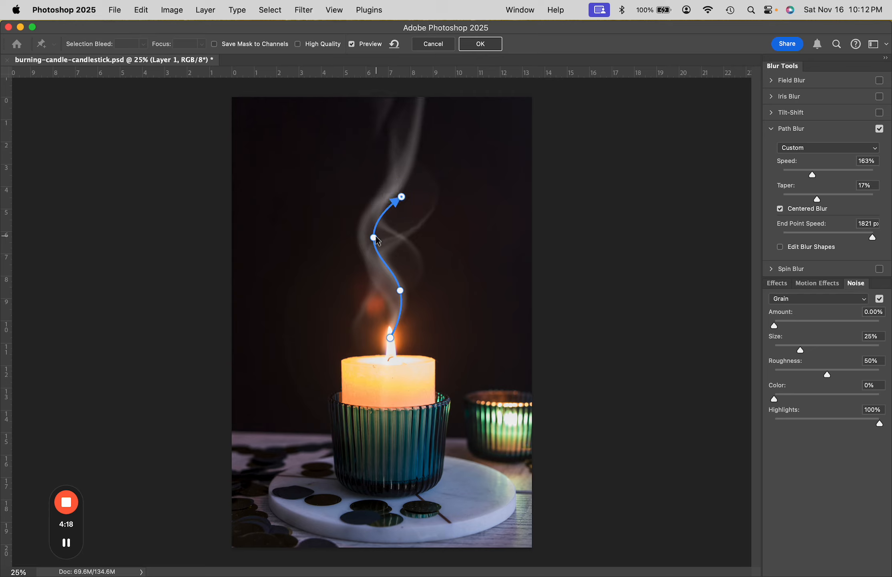
mouse_move(374, 237)
mouse_down()
mouse_move(394, 243)
mouse_move(378, 243)
mouse_up()
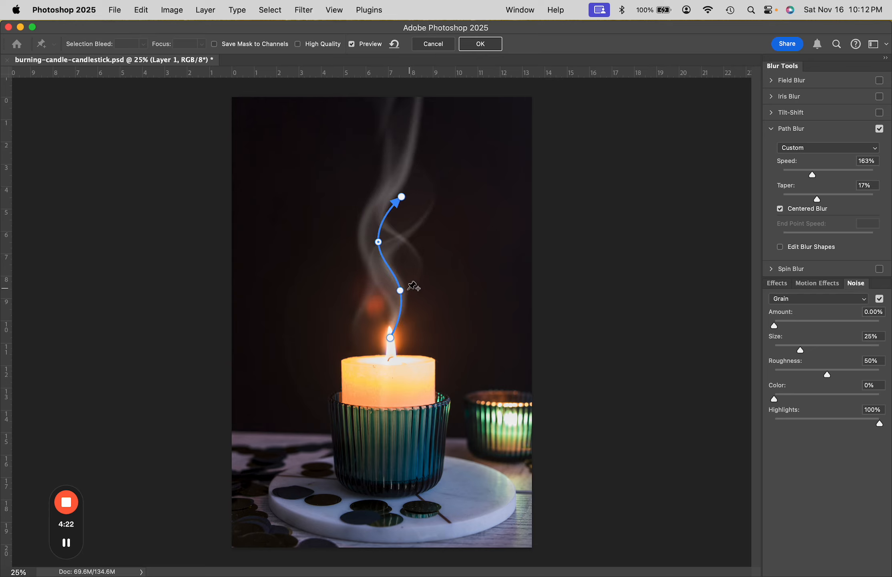
- Reduce the end point speed at the path's upper arrow end to 630 px
click(401, 197)
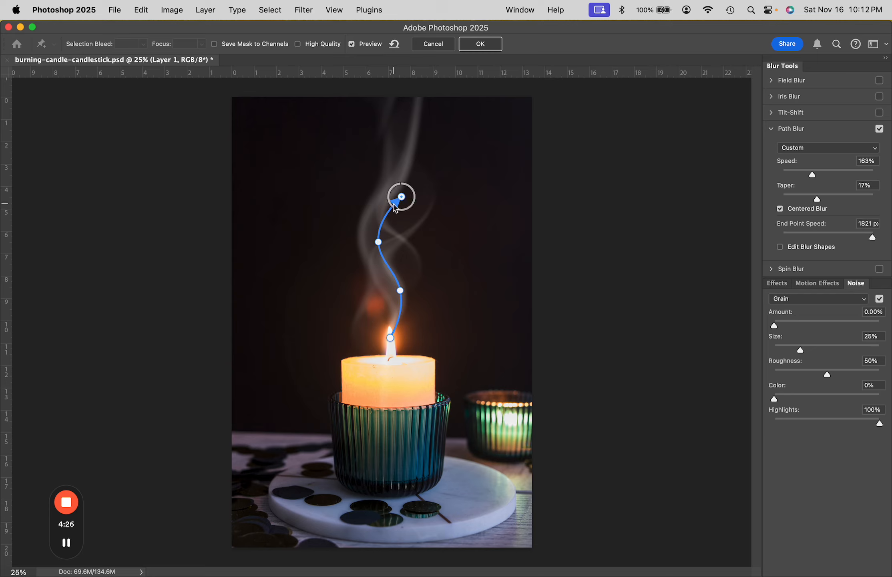
click(392, 208)
mouse_move(393, 207)
mouse_down()
mouse_move(409, 209)
mouse_move(397, 197)
mouse_up()
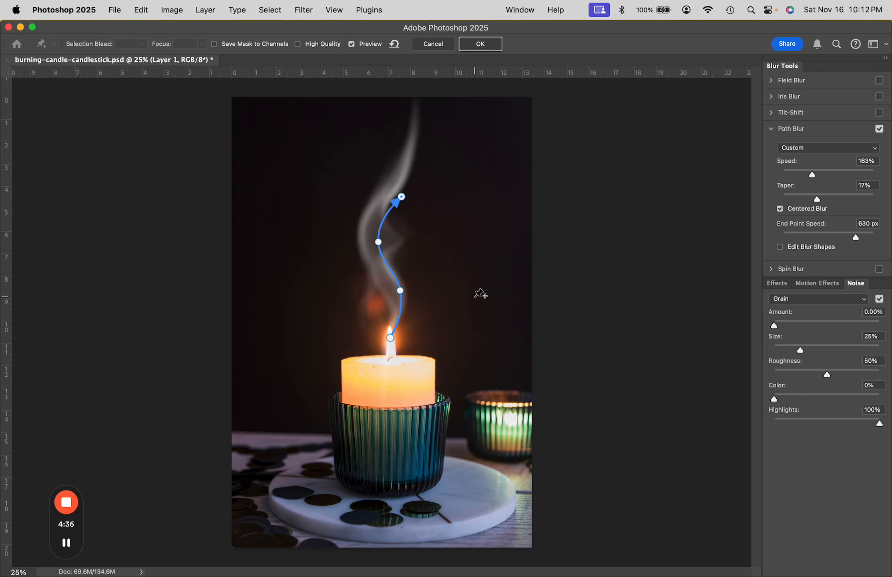
- Fine-tune the blur path by pushing its lower bend outward to the right, raising its flame end to the flame's tip and nudging the arrow end
click(379, 242)
drag(379, 243, 380, 254)
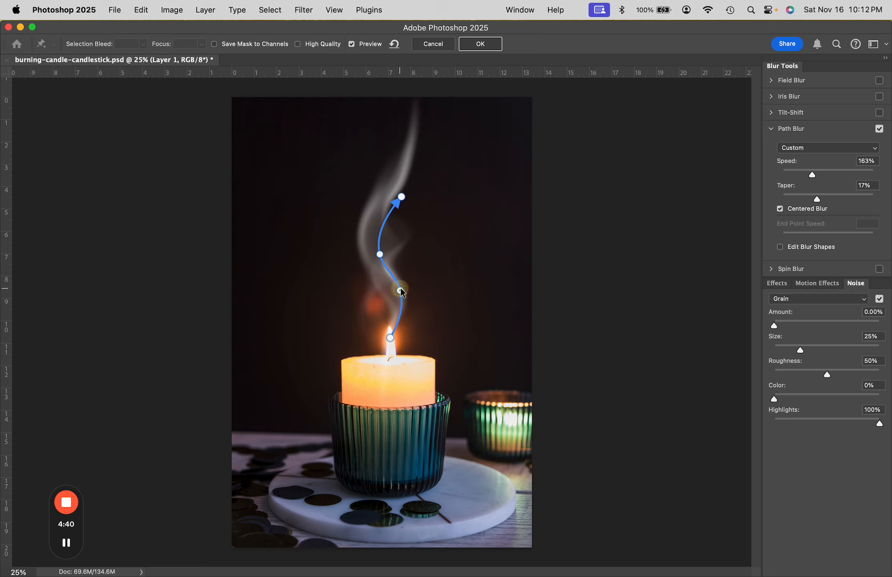
drag(401, 287, 413, 286)
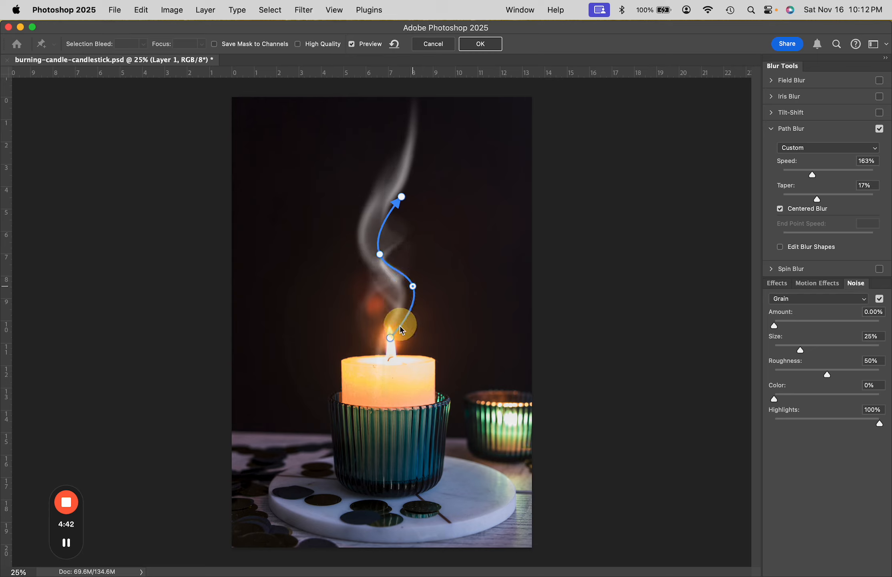
drag(390, 337, 390, 327)
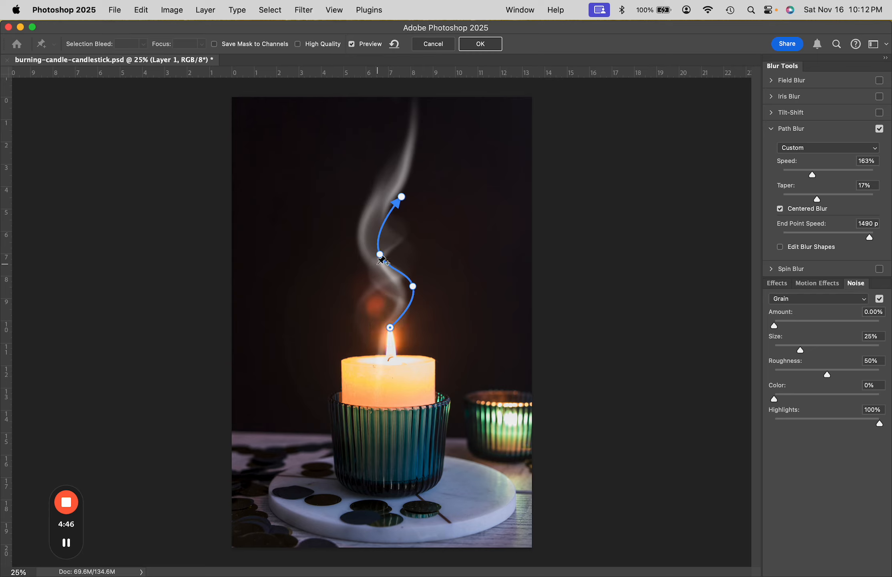
drag(379, 254, 379, 243)
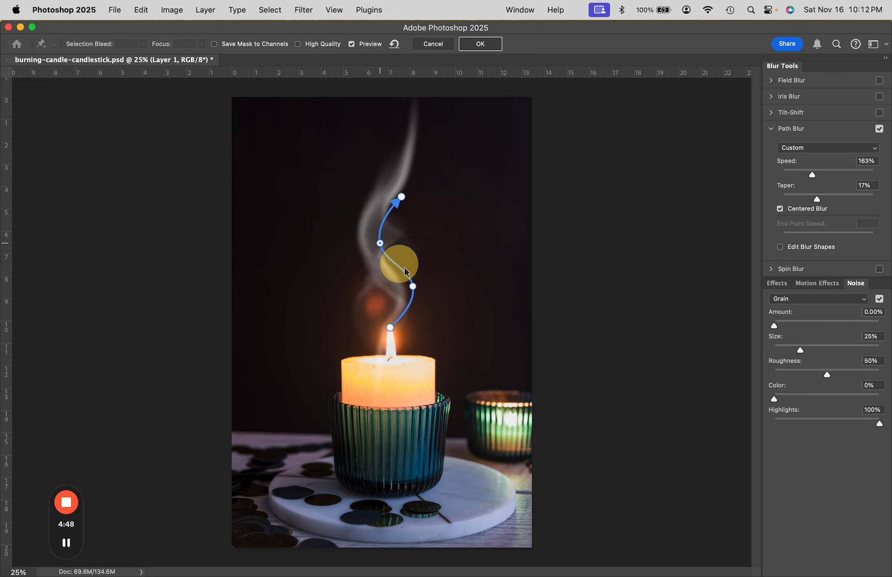
mouse_move(410, 288)
mouse_down()
mouse_move(401, 292)
mouse_move(413, 292)
mouse_up()
click(380, 244)
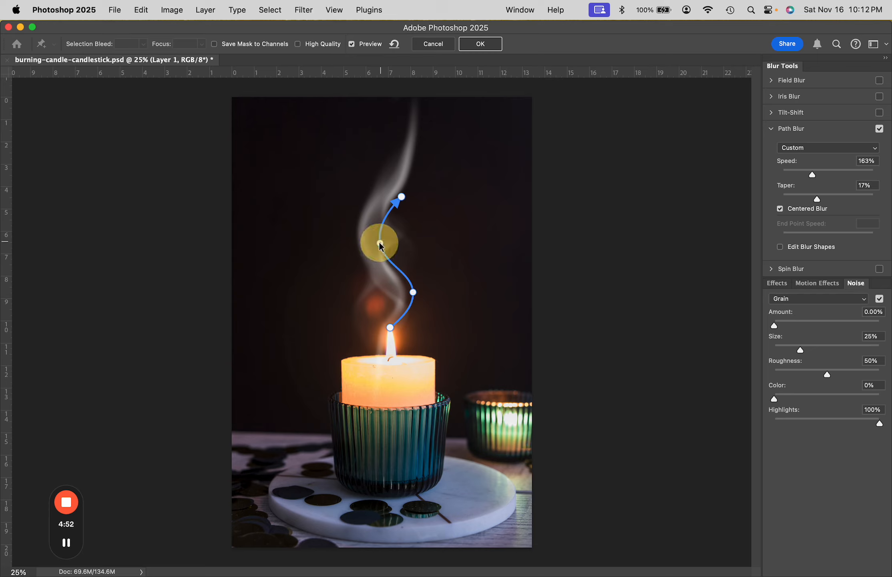
click(396, 196)
drag(395, 195, 403, 197)
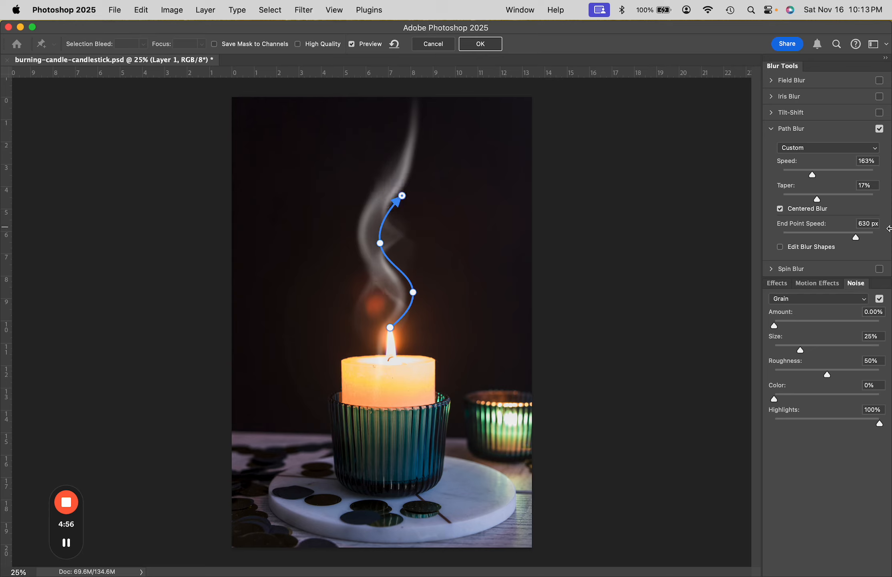
- Set the path blur's speed to 229% and its taper to 22%
mouse_move(816, 180)
mouse_down()
mouse_move(849, 179)
mouse_move(804, 174)
mouse_up()
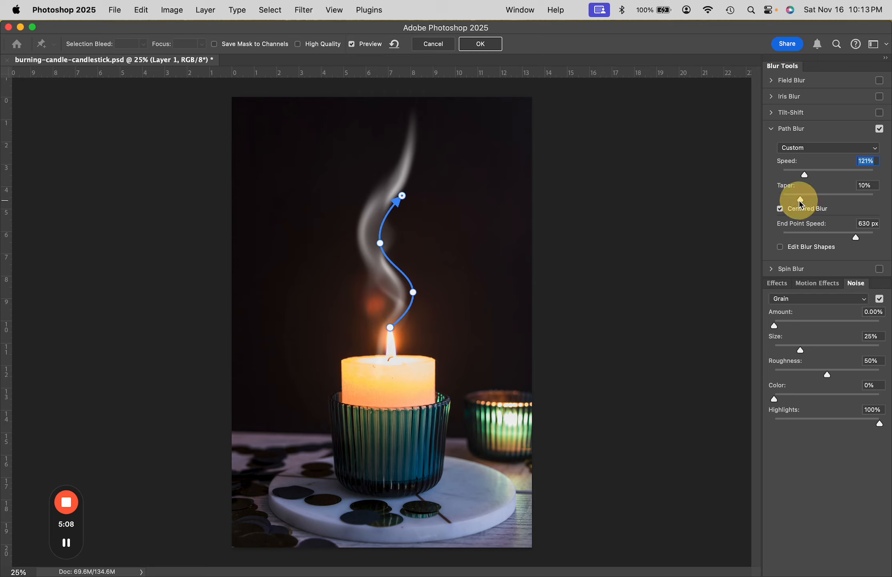
drag(800, 203, 824, 176)
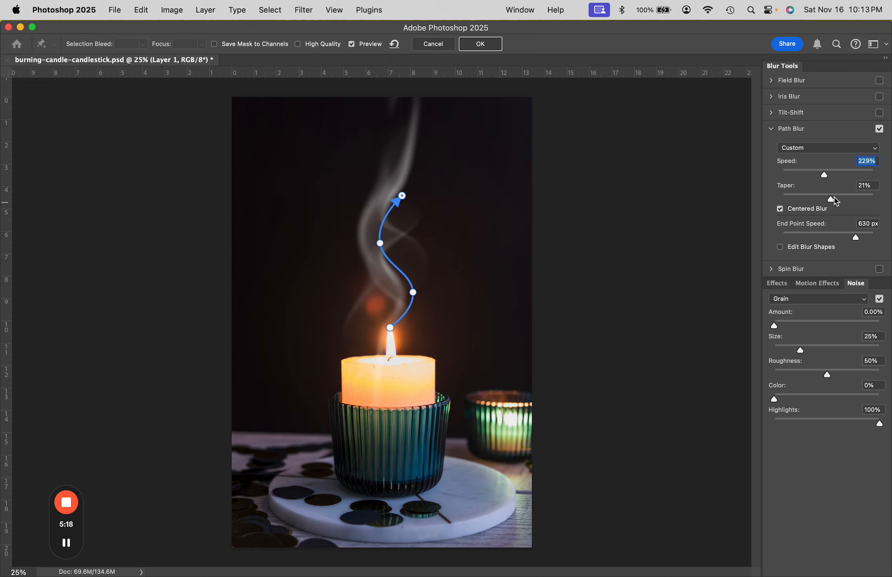
mouse_move(832, 201)
mouse_down()
mouse_move(803, 202)
mouse_move(832, 201)
mouse_up()
click(832, 202)
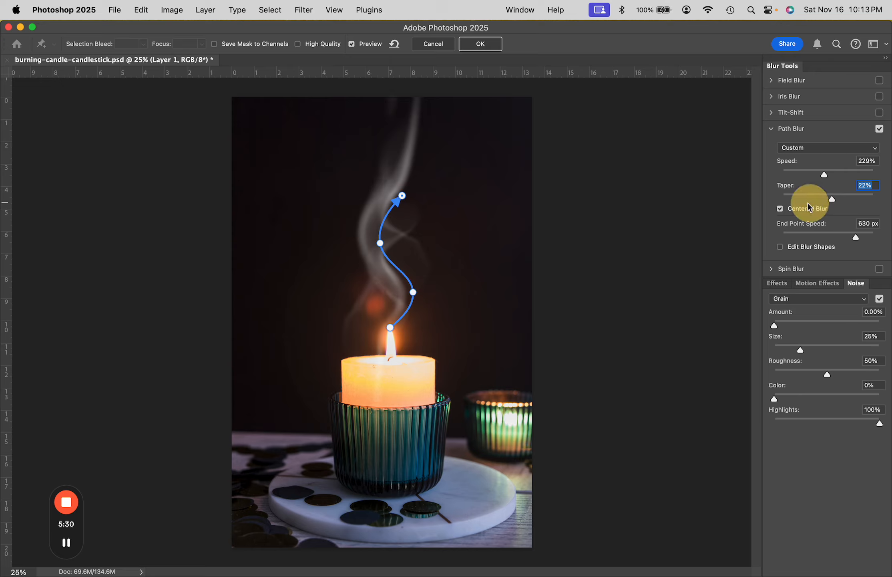
- Lower the path blur's taper to 6% and reduce the end point speed at the flame end to 254 px
drag(833, 201, 794, 202)
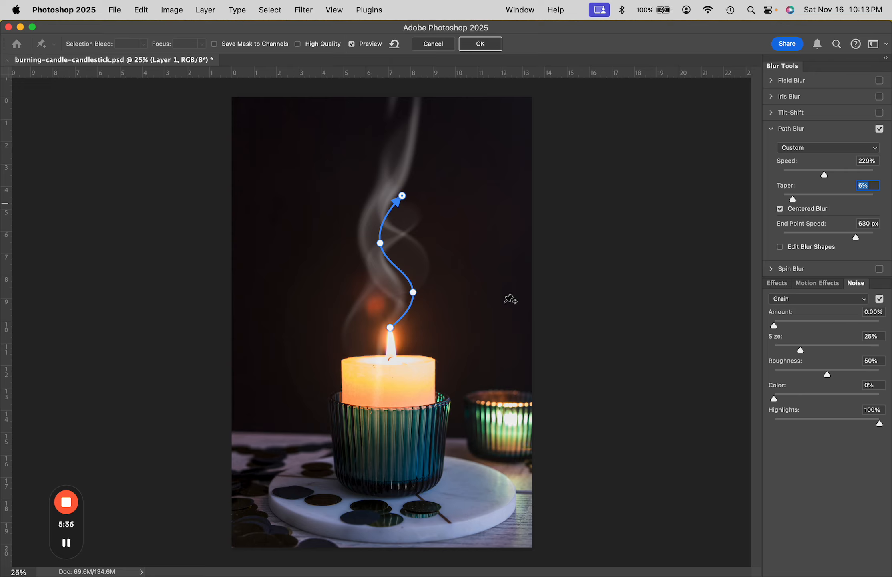
click(390, 328)
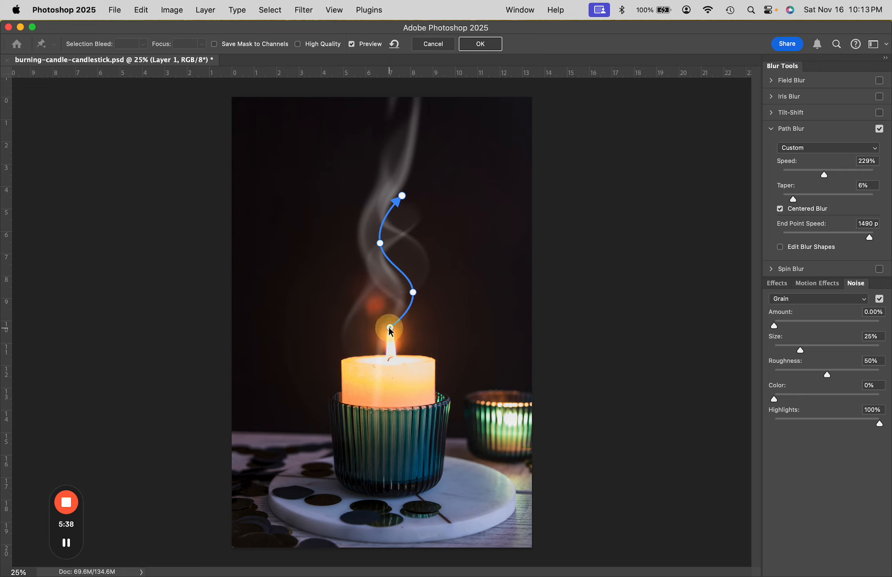
click(390, 328)
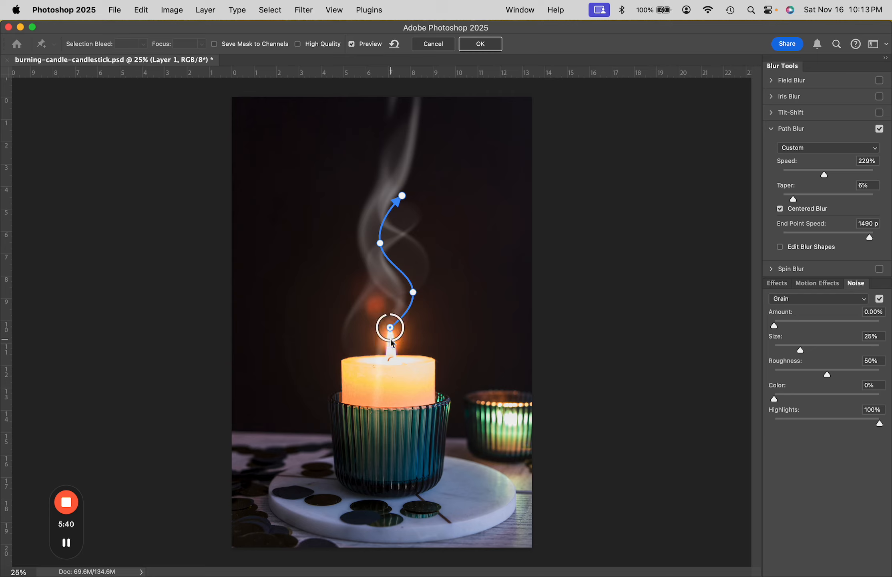
drag(384, 319, 384, 335)
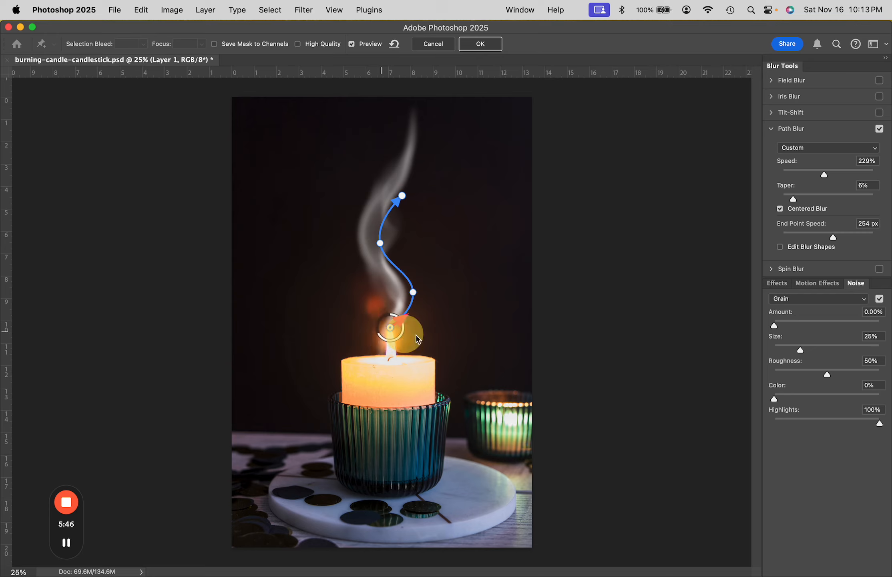
- Raise the end point speed at the blur path's upper arrow end to 1219 px
click(403, 196)
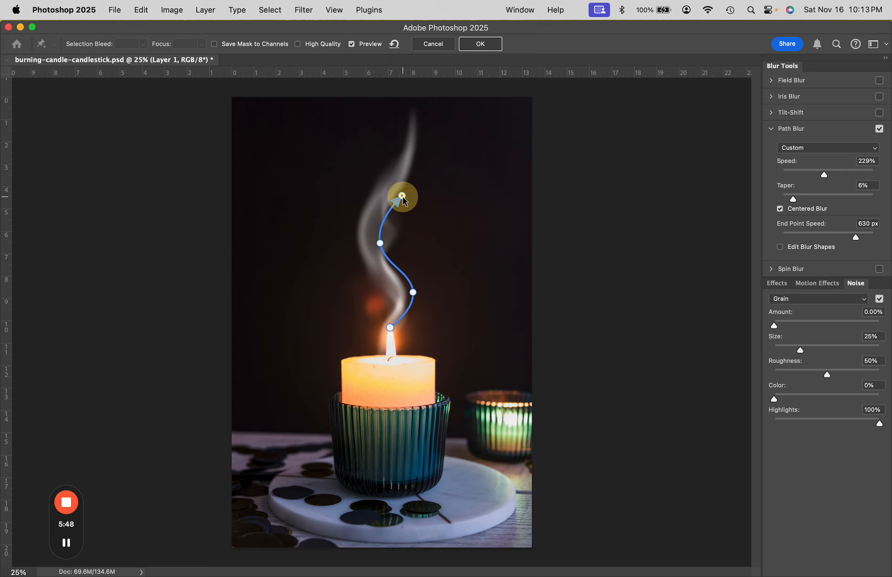
click(403, 196)
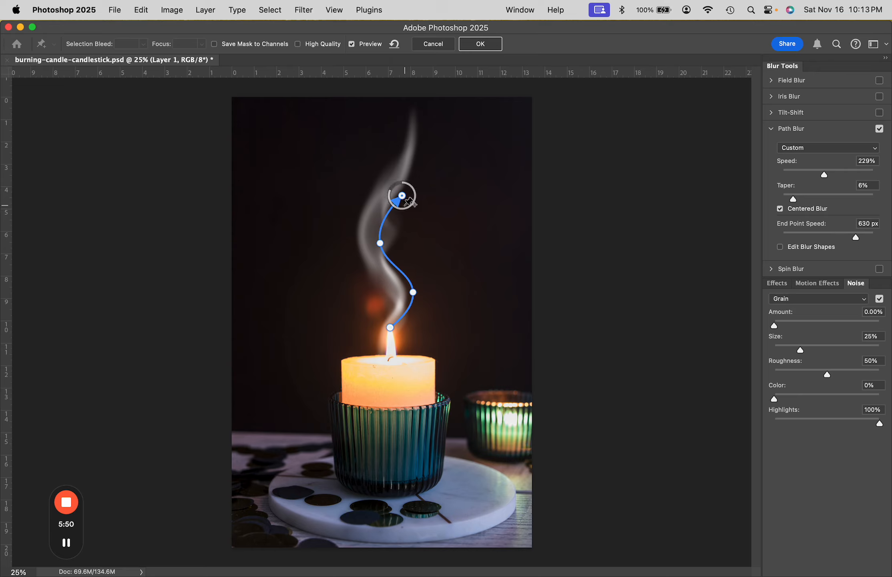
drag(397, 191, 396, 184)
- Nudge the blur path's left-hand bend slightly outward and its arrow end slightly down, and apply the Path Blur
click(380, 243)
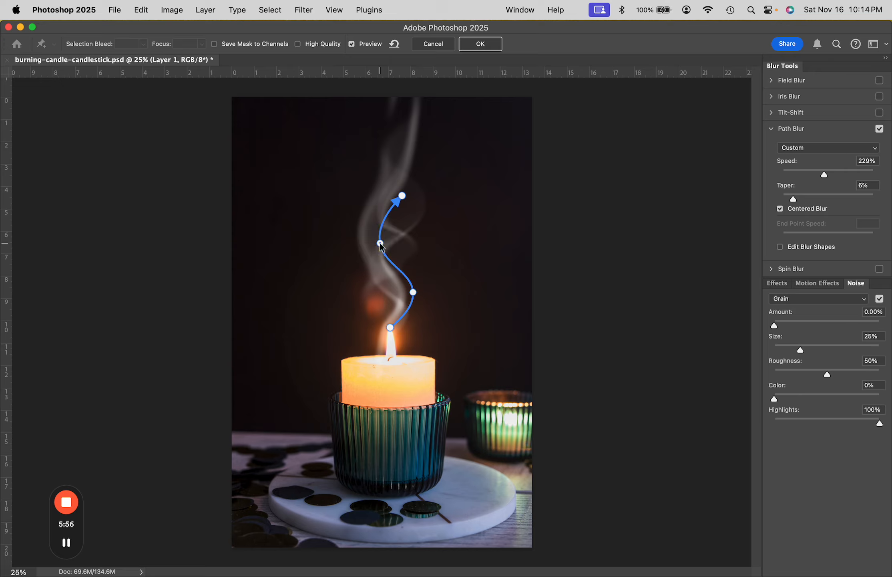
drag(380, 243, 376, 243)
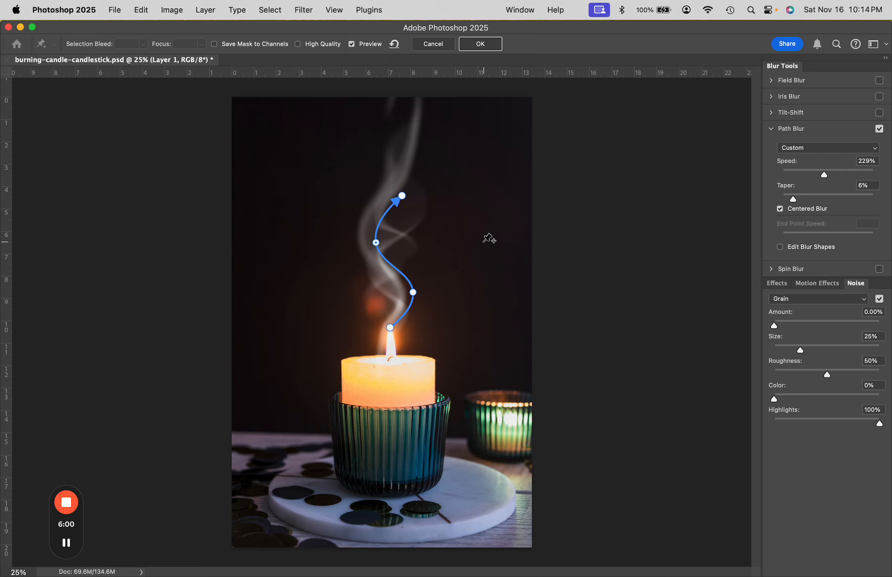
click(402, 198)
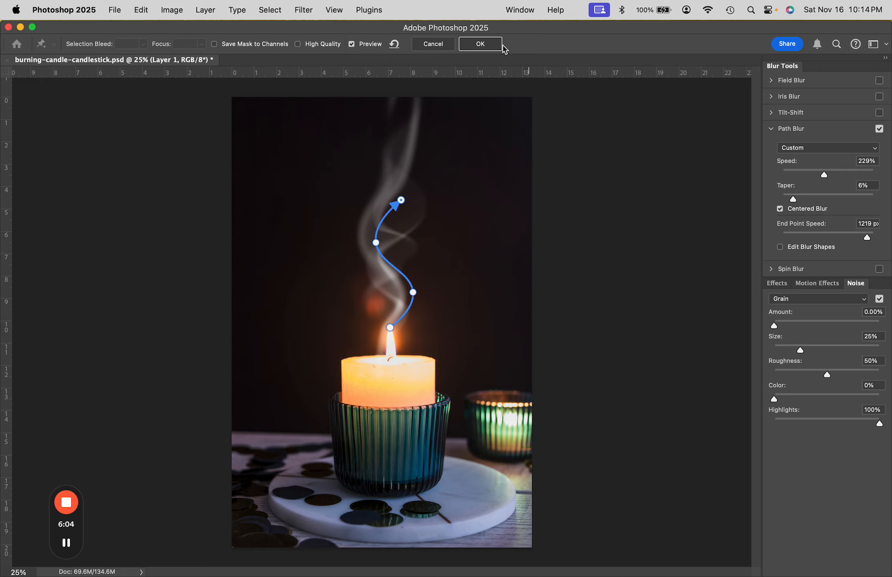
click(476, 45)
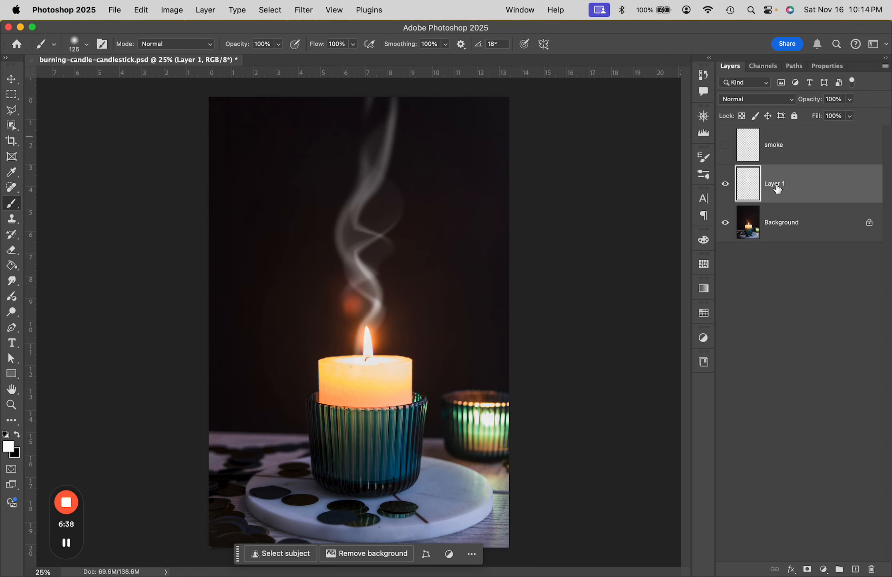
- Change the blend mode of the smoke layer, Layer 1, to Soft Light
click(777, 188)
click(792, 100)
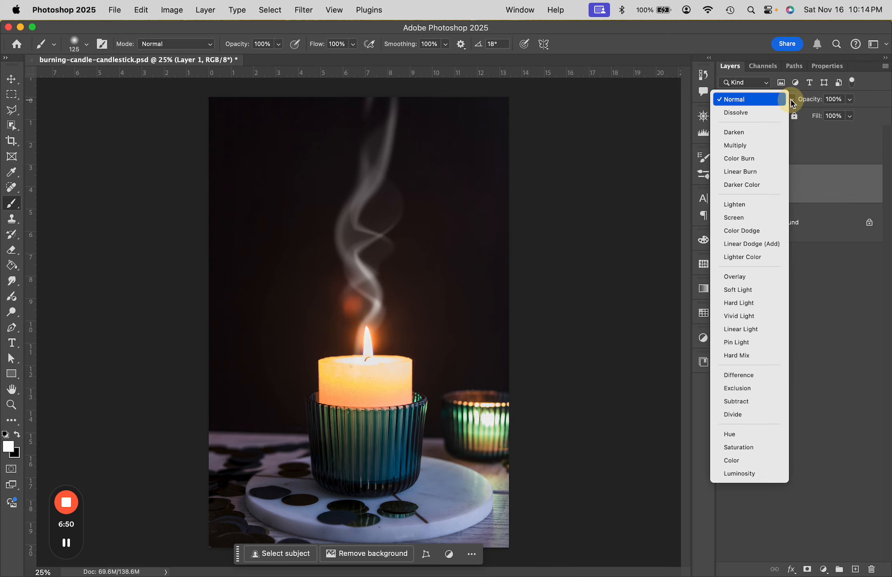
click(746, 290)
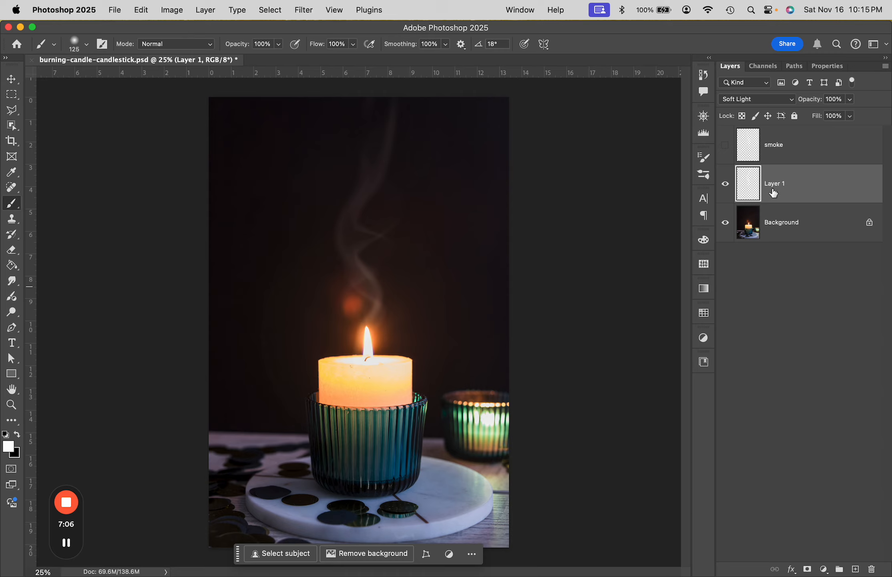
- Free-transform the smoke on Layer 1, squeezing it from both sides to about 60% of its width above the flame
mouse_move(798, 188)
click(784, 186)
key(ctrl+t)
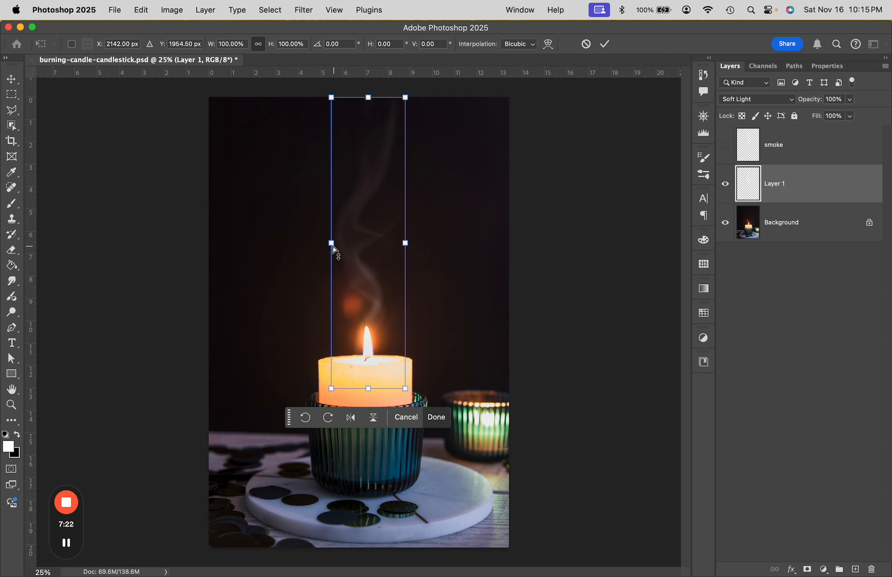
drag(333, 245, 341, 245)
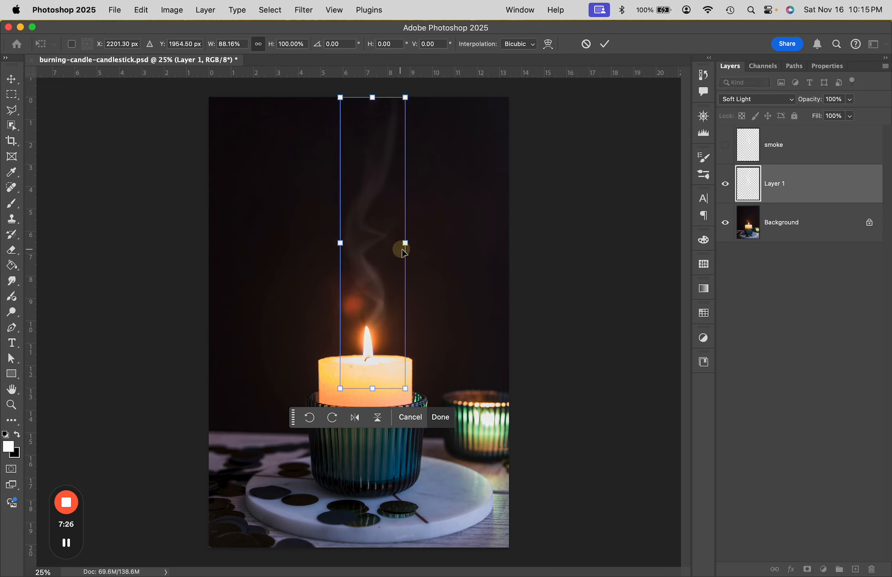
drag(405, 243, 352, 246)
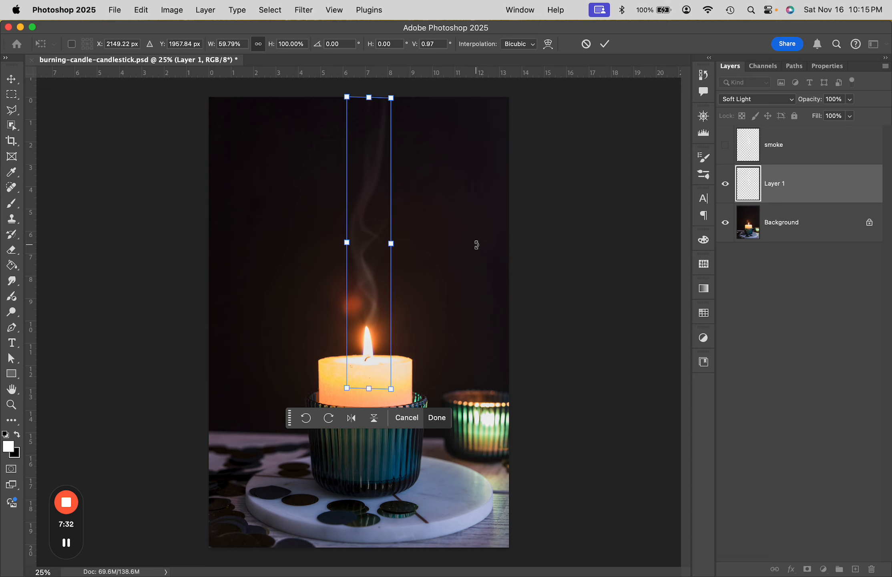
key(Return)
key(b)
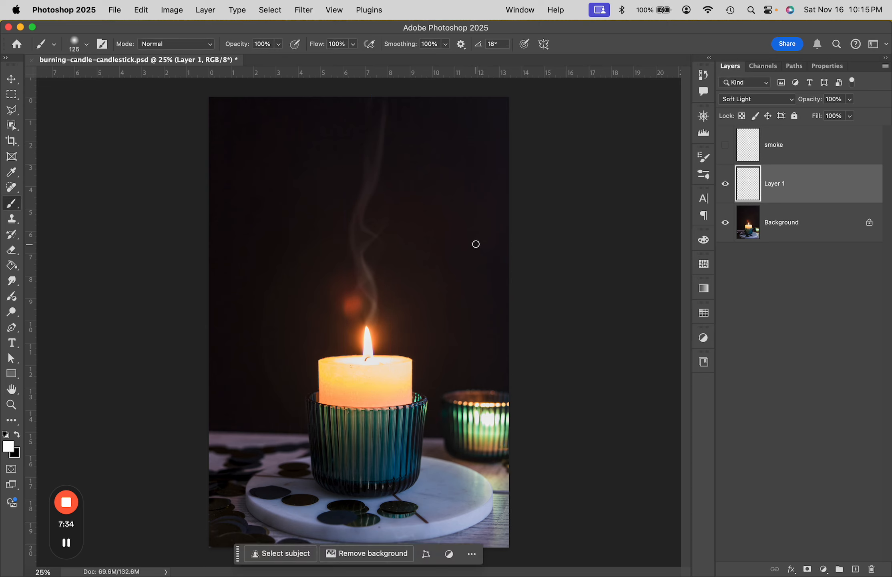